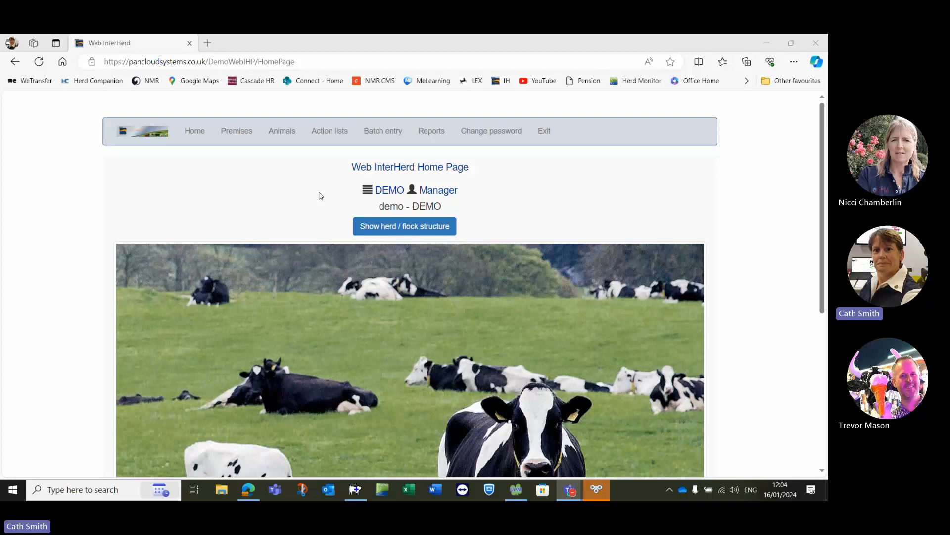
- Open the herd structure and list the pregnant milking cows
left_click(387, 230)
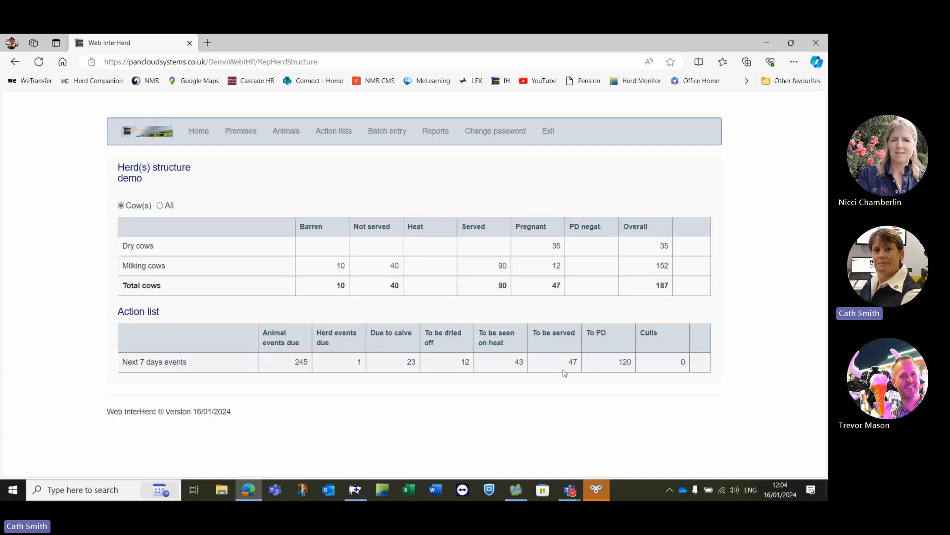
left_click(556, 267)
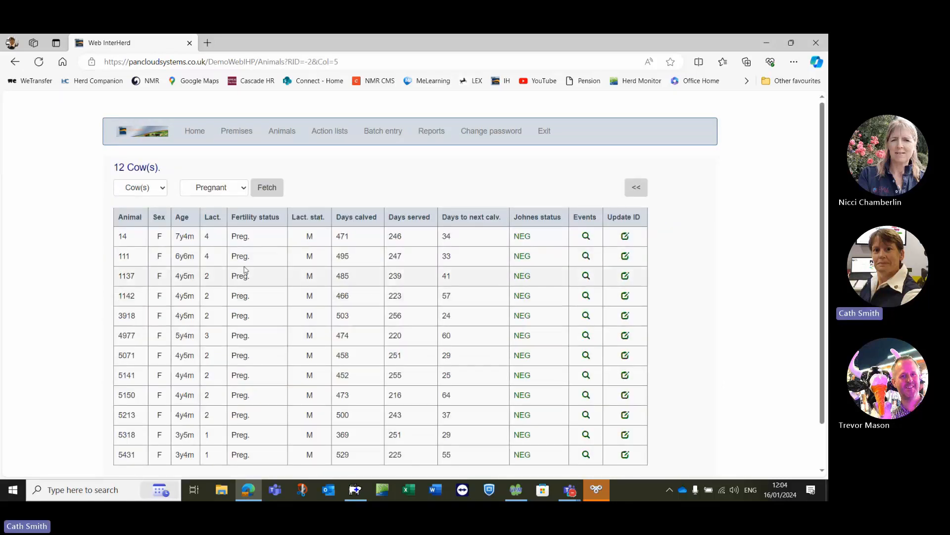
- Filter the cow list to Barren and fetch the matching animals
left_click(244, 190)
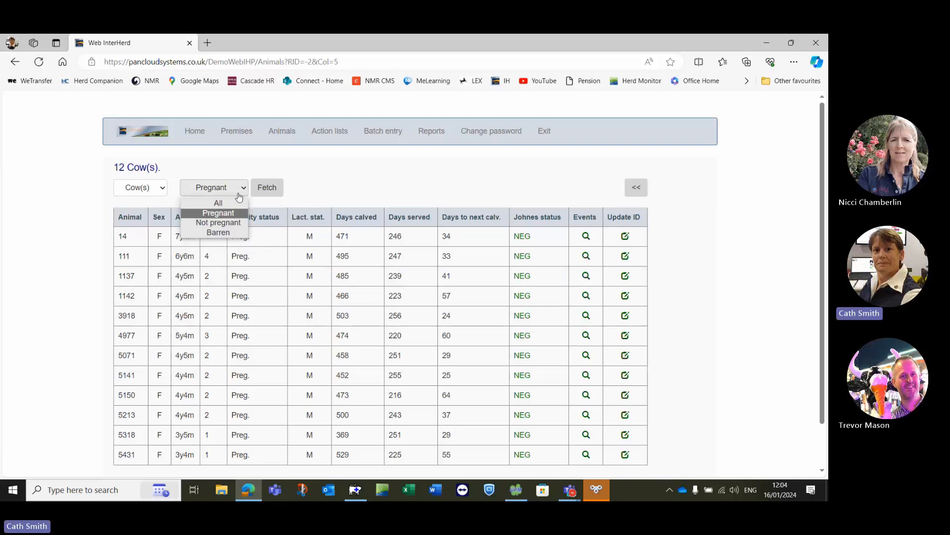
left_click(226, 232)
left_click(267, 188)
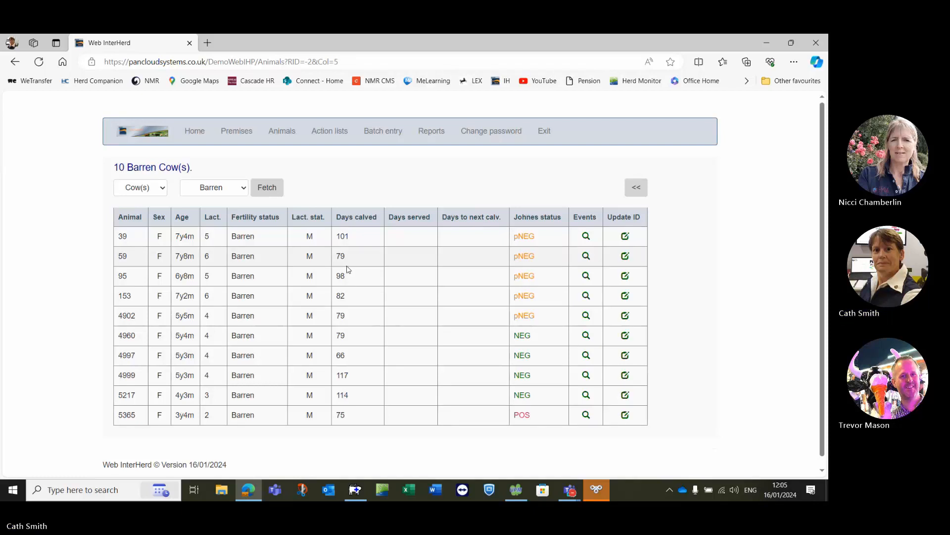
- Return to the home page and open animal 39 in the animal viewer
left_click(193, 135)
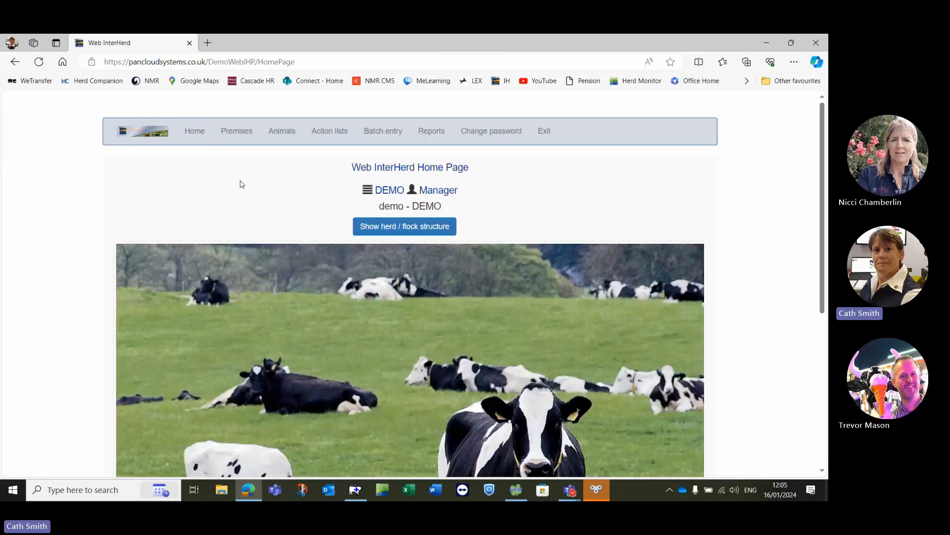
left_click(286, 130)
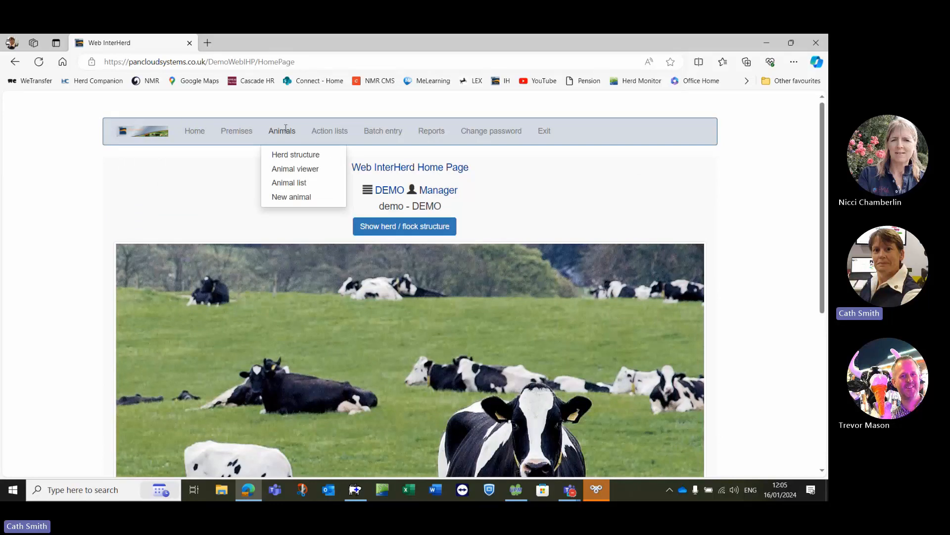
left_click(290, 171)
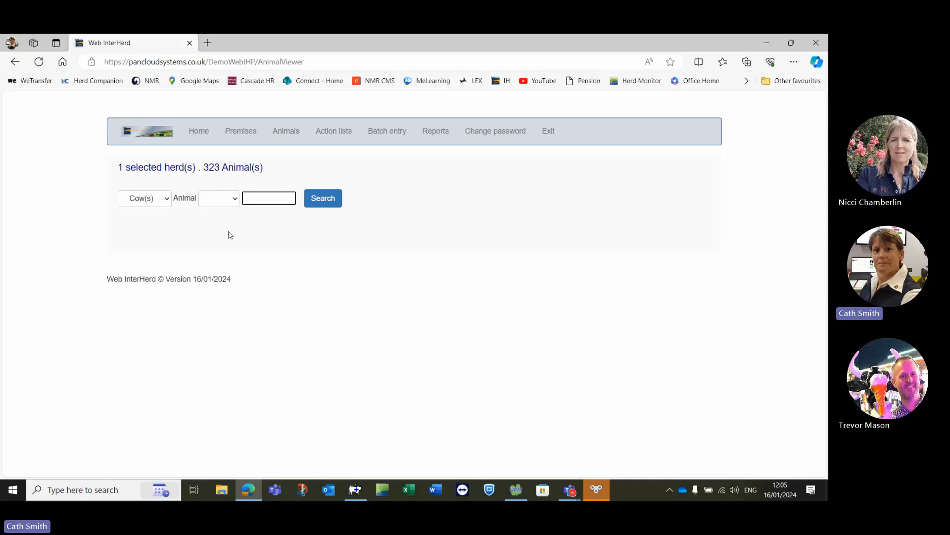
left_click(235, 199)
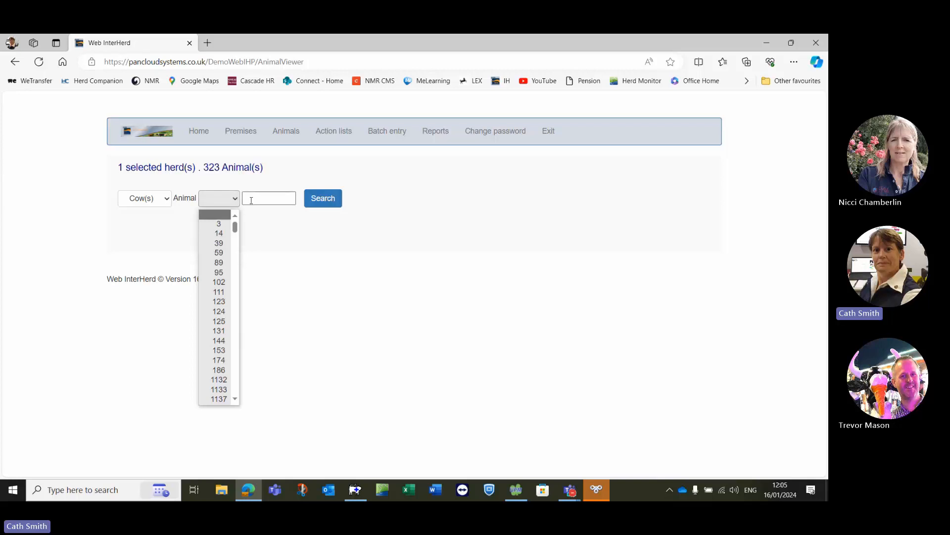
left_click(217, 243)
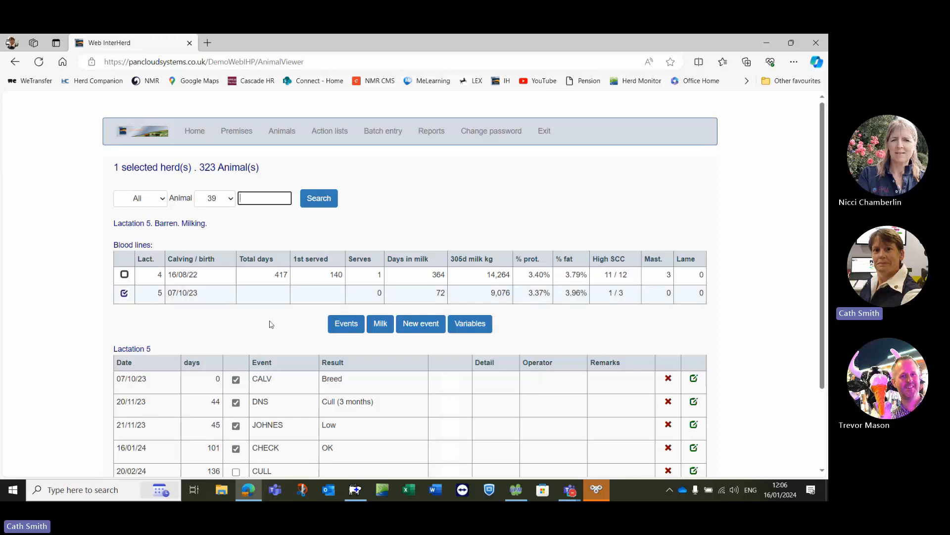
- Review animal 39's lactation 5 events along with its milk graph and recording table
scroll(277, 329, "down", 2)
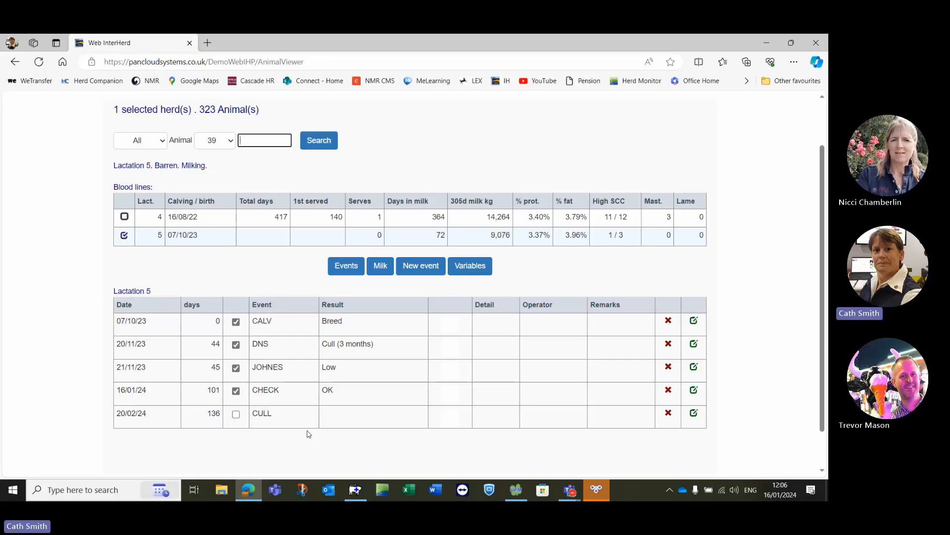
left_click(380, 265)
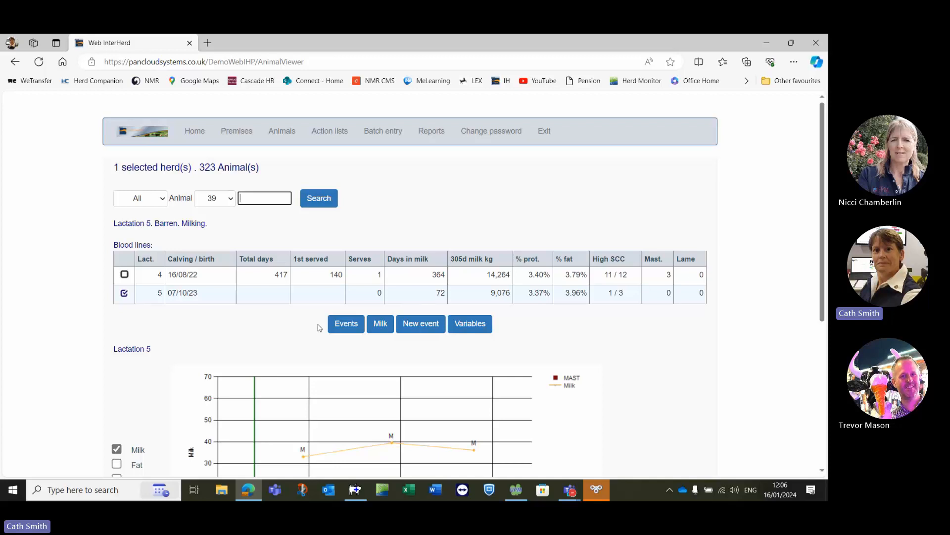
scroll(279, 323, "down", 3)
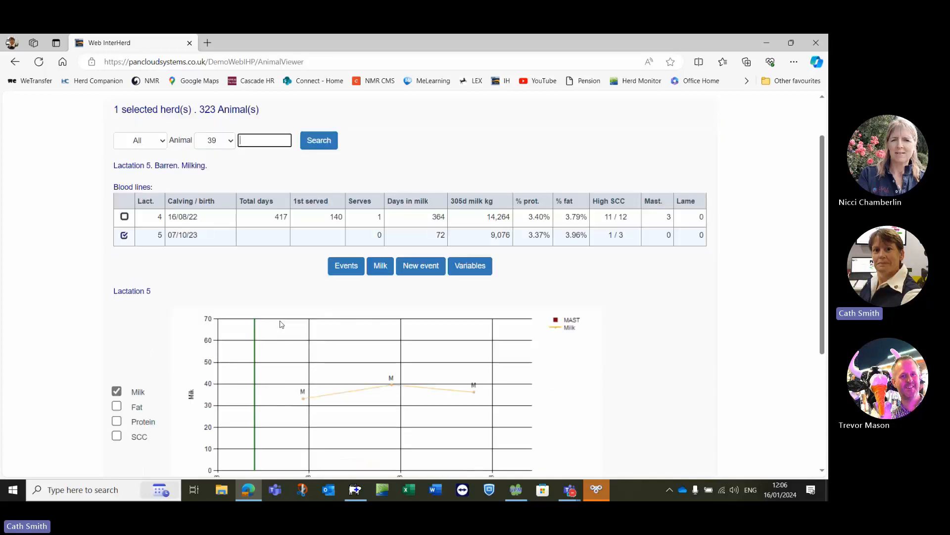
scroll(268, 315, "down", 1)
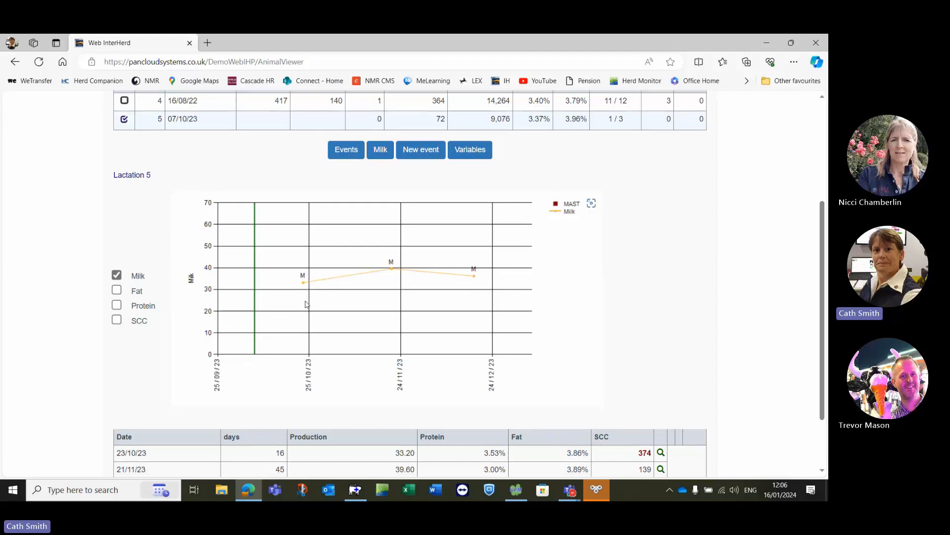
scroll(293, 303, "down", 2)
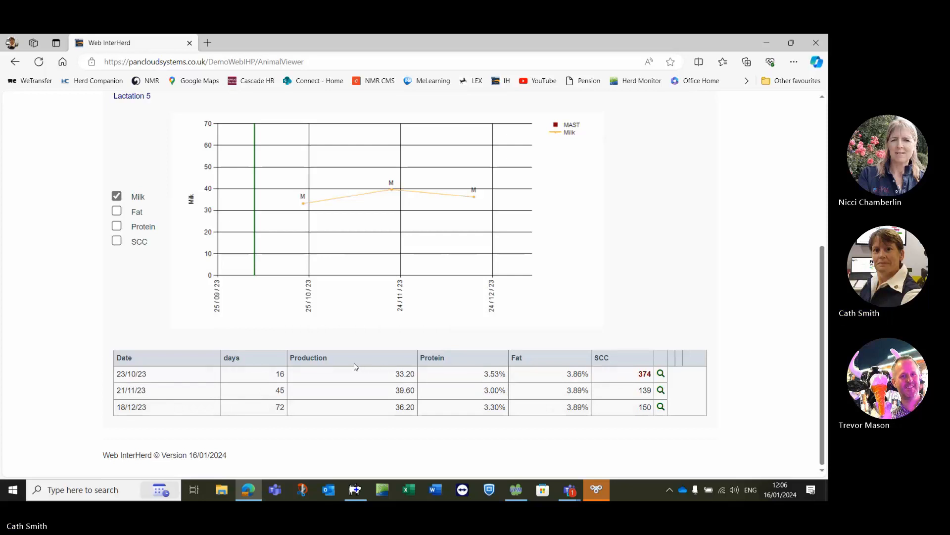
scroll(279, 347, "up", 5)
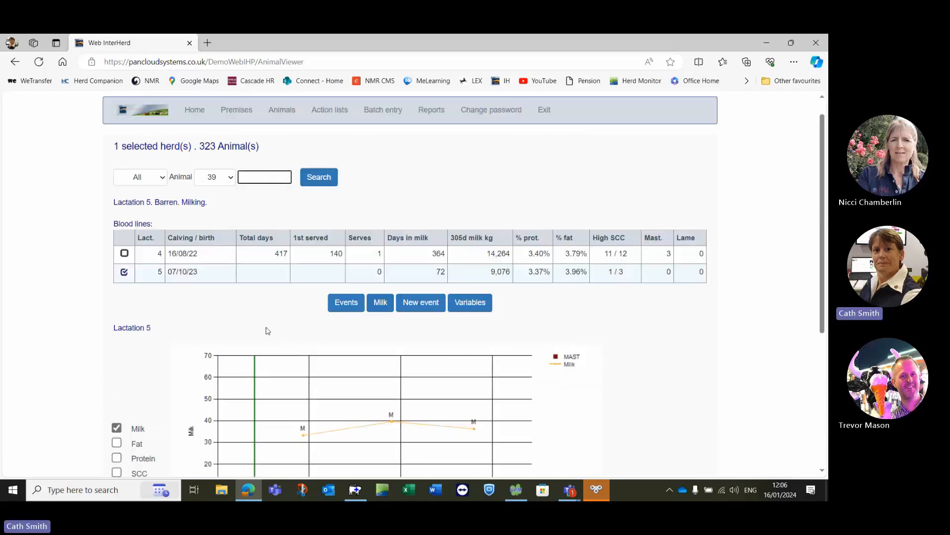
left_click(336, 304)
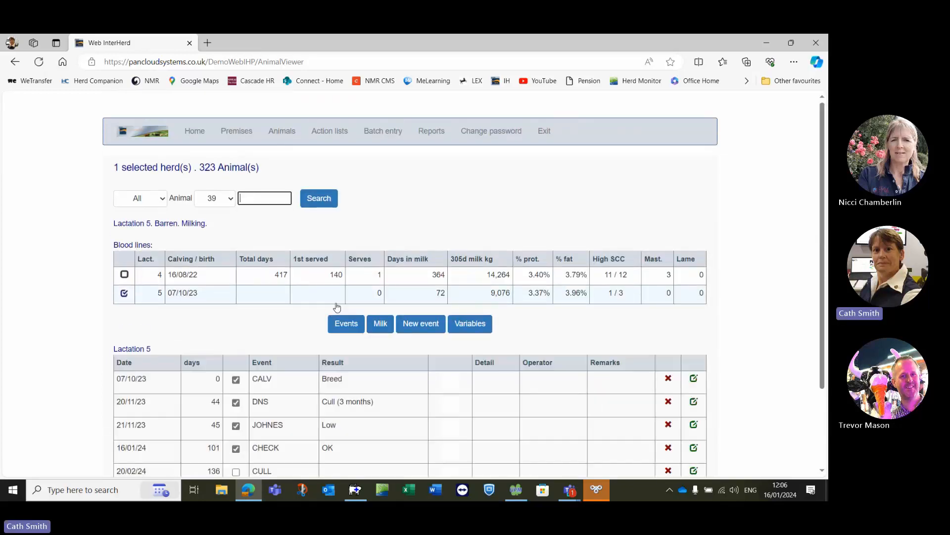
scroll(297, 317, "down", 1)
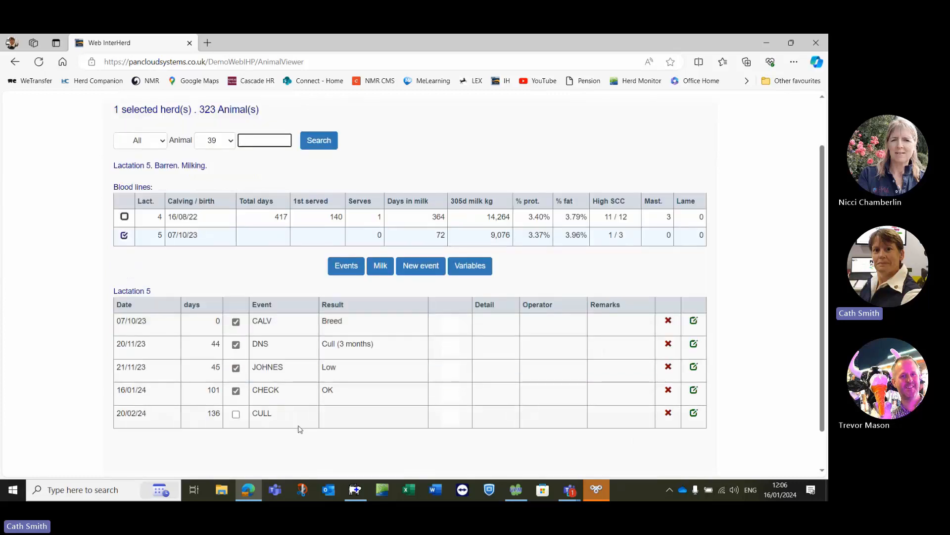
- Record and save a BCS - Body Condition Score event dated 16/01/2024 with result 1.5 for animal 39
left_click(421, 267)
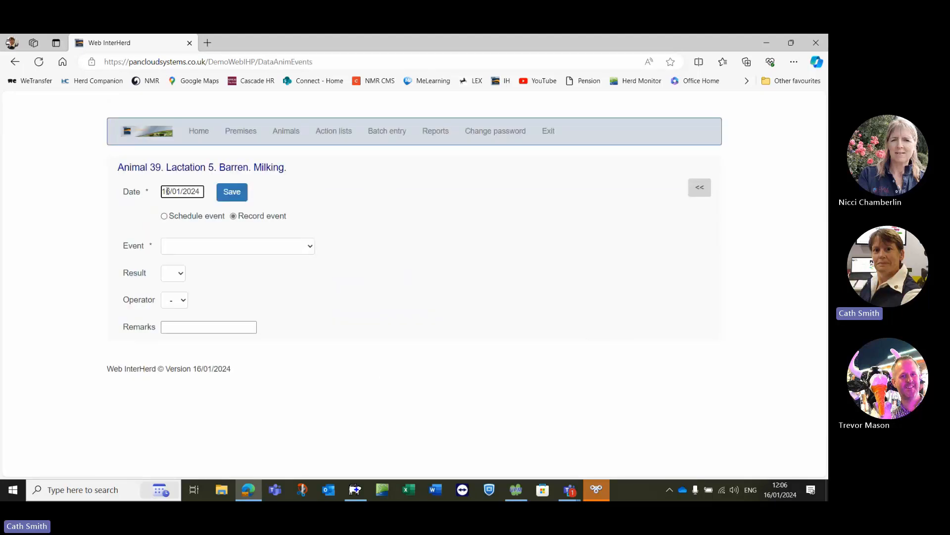
left_click(309, 247)
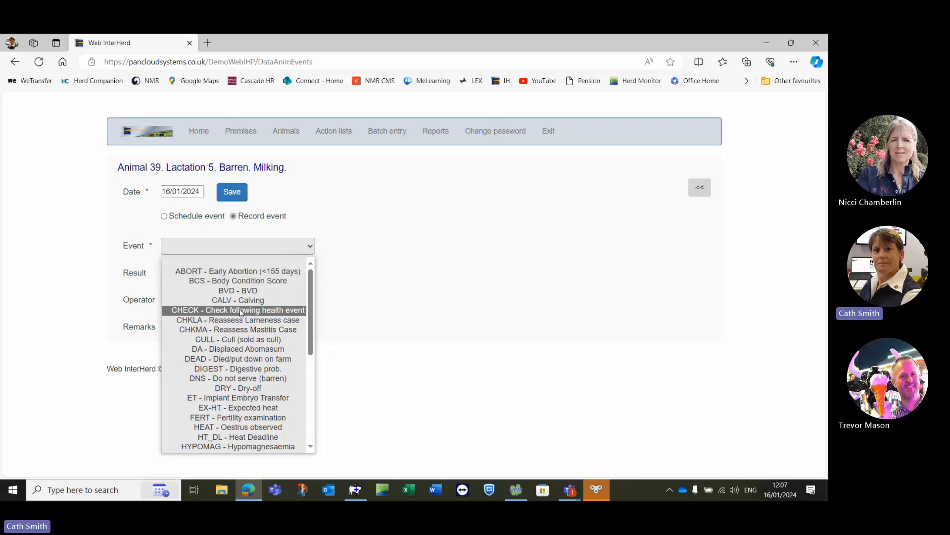
left_click(213, 280)
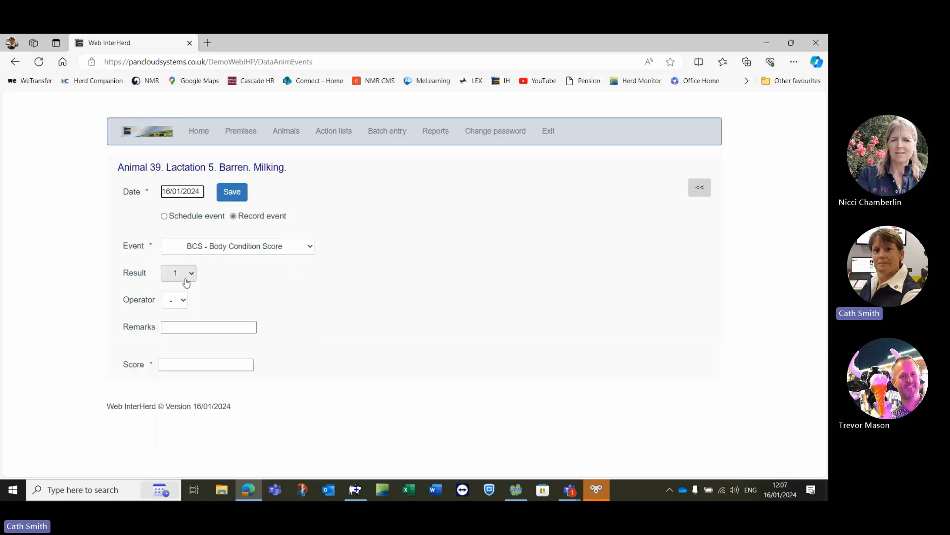
left_click(187, 282)
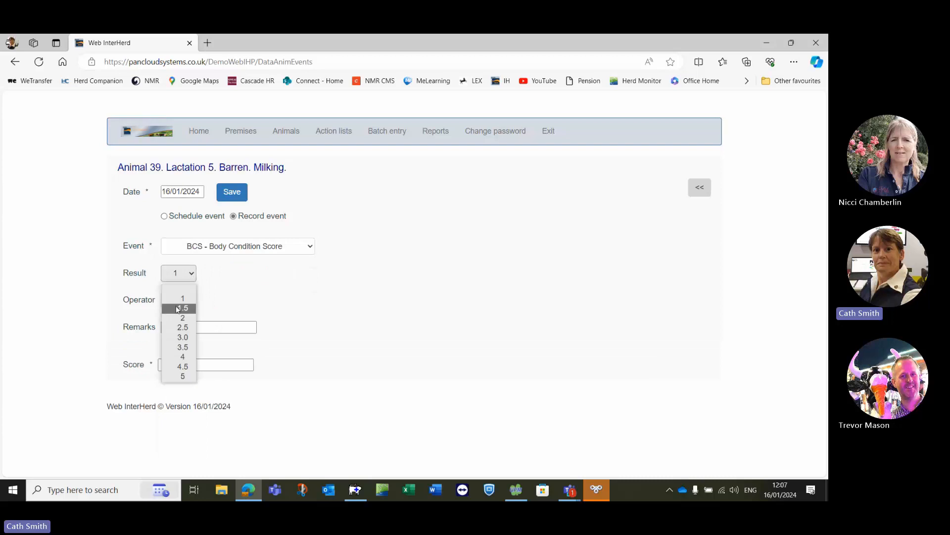
left_click(178, 310)
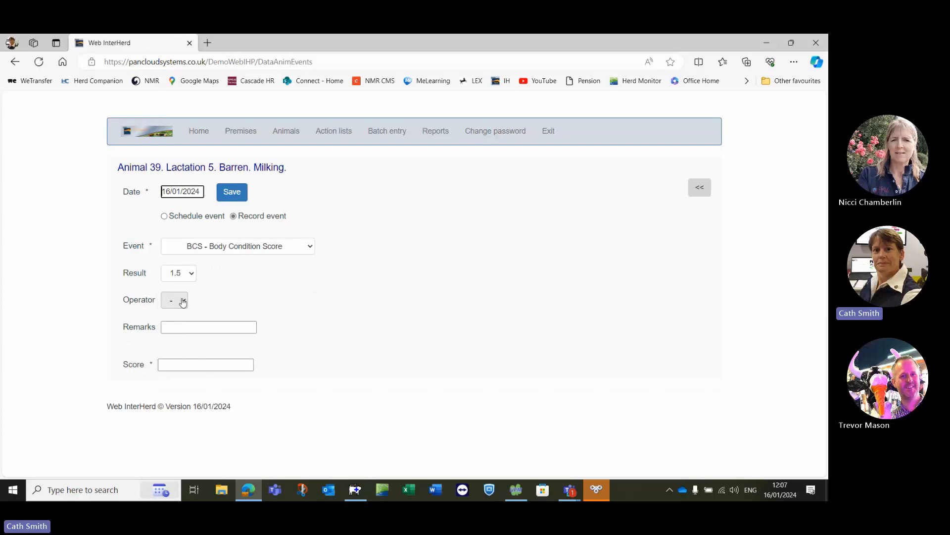
left_click(184, 303)
left_click(185, 304)
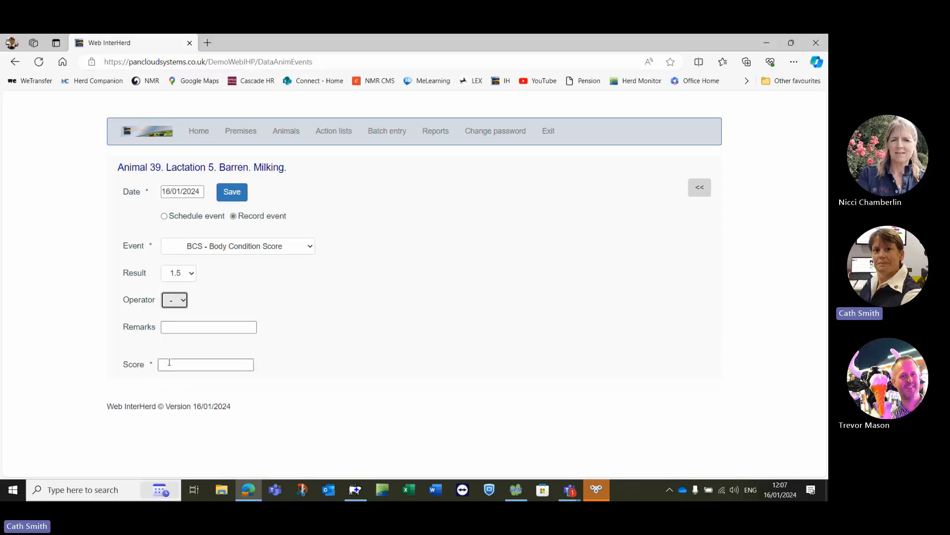
left_click(234, 192)
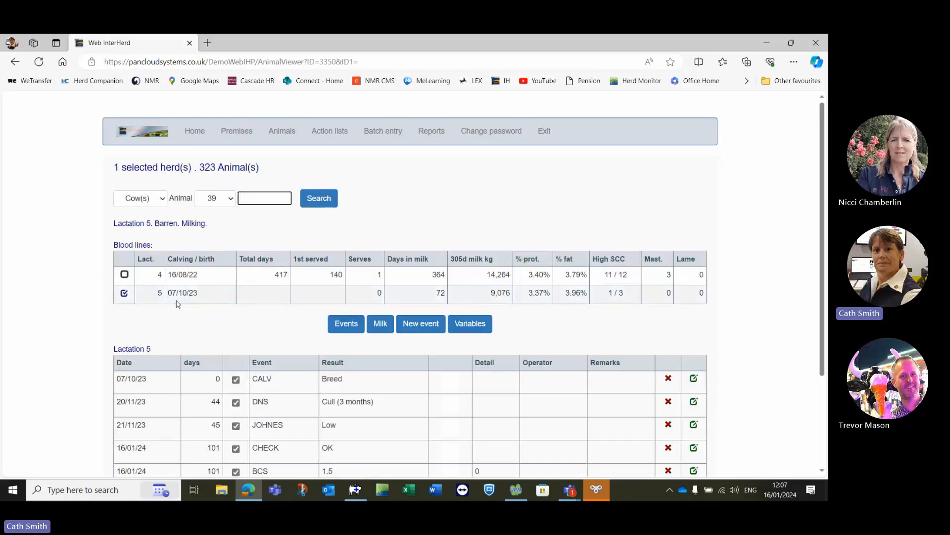
scroll(178, 304, "down", 3)
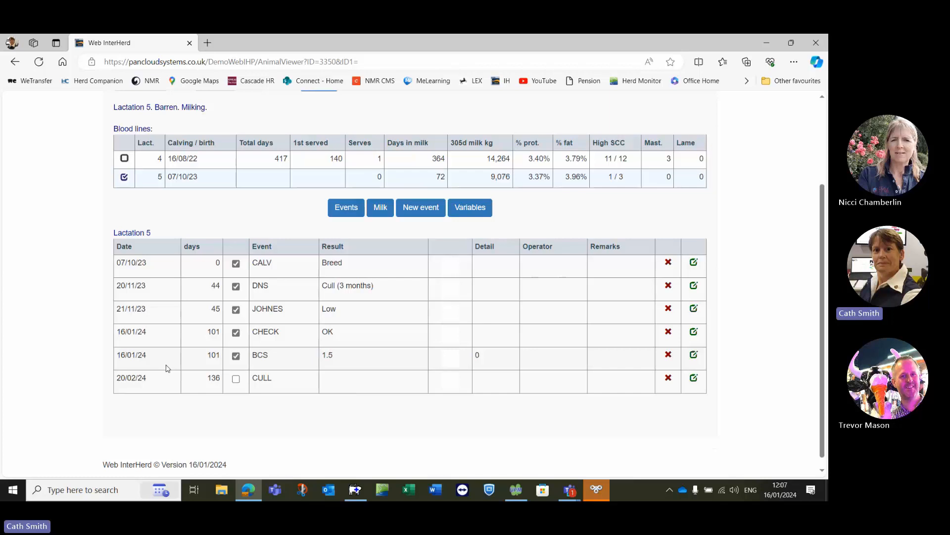
- Open the animal list and fetch all cows
scroll(167, 368, "up", 2)
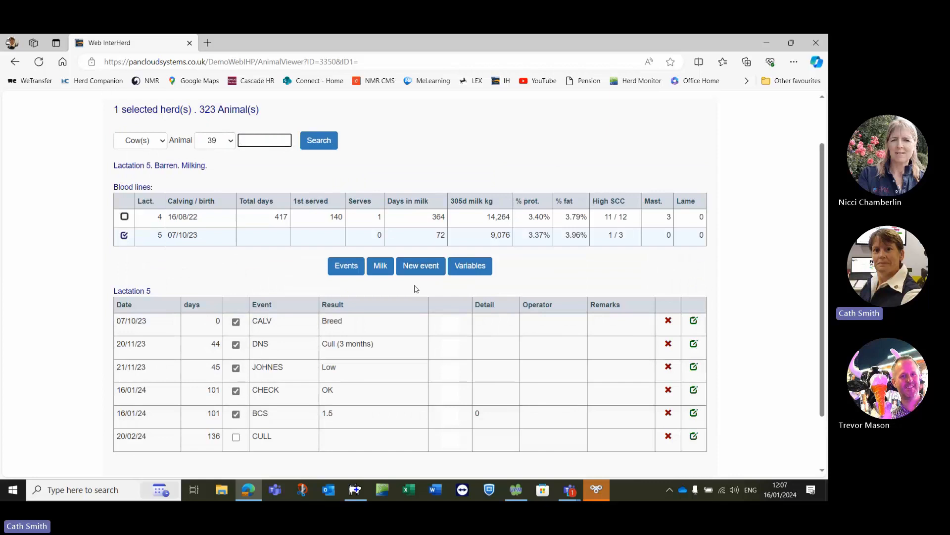
scroll(415, 289, "up", 2)
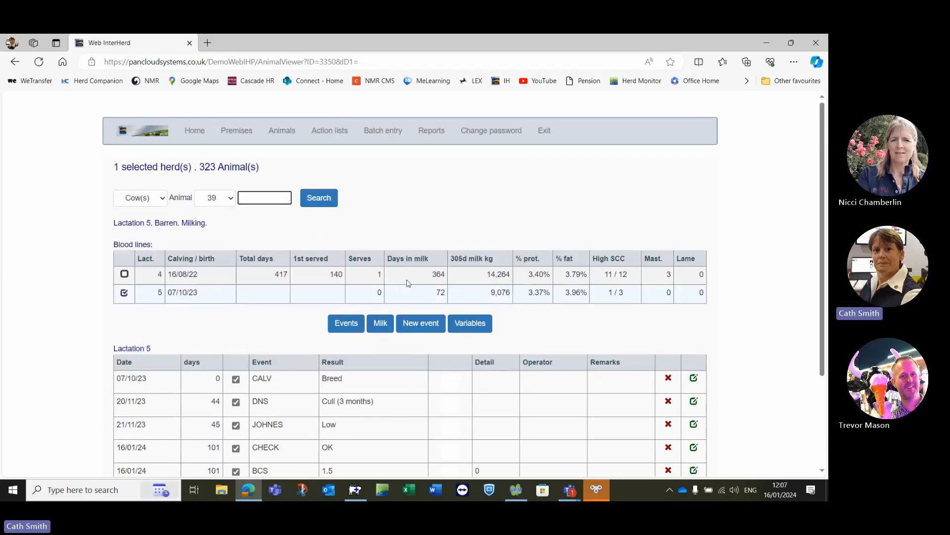
mouse_move(276, 128)
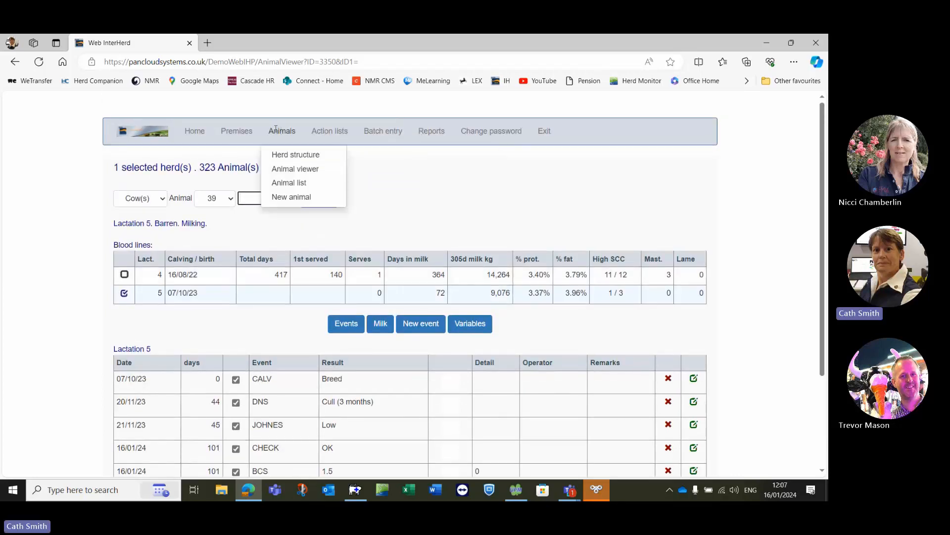
left_click(286, 183)
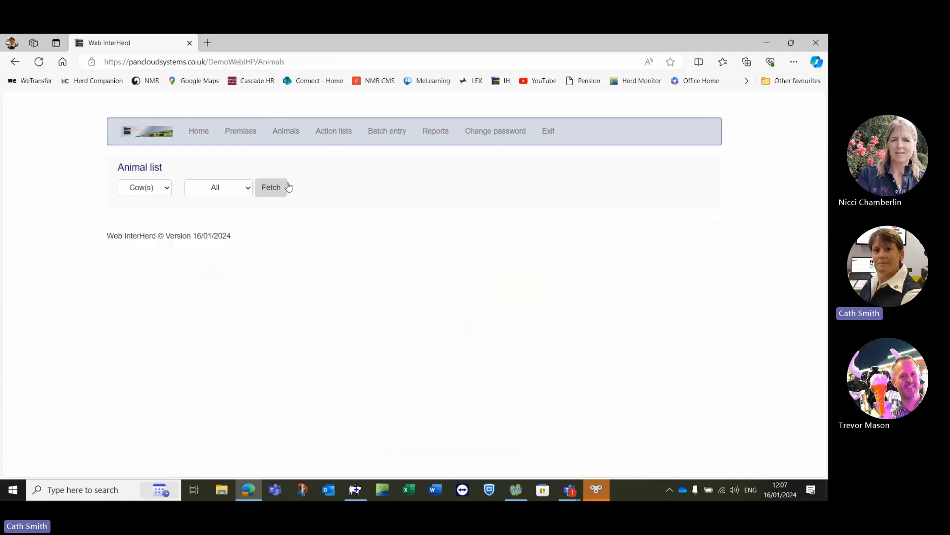
left_click(245, 191)
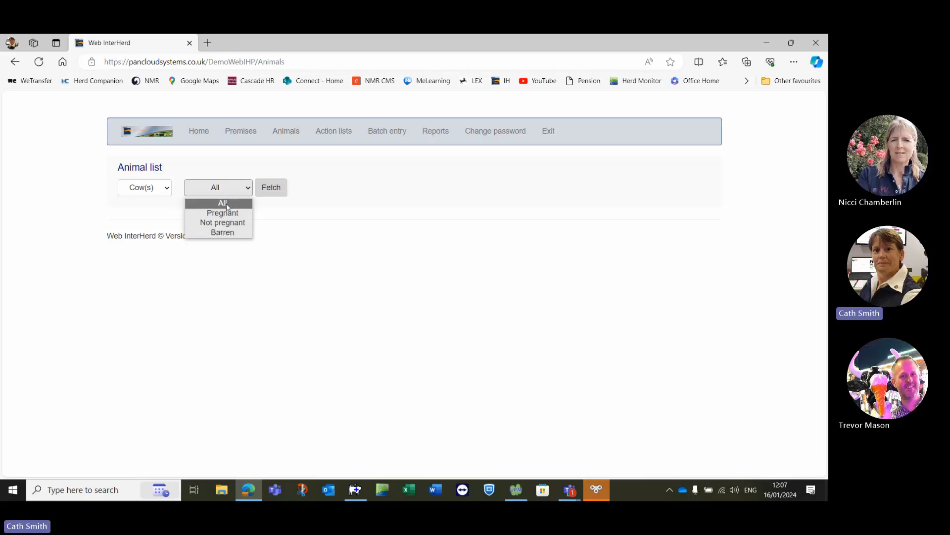
left_click(227, 206)
left_click(270, 188)
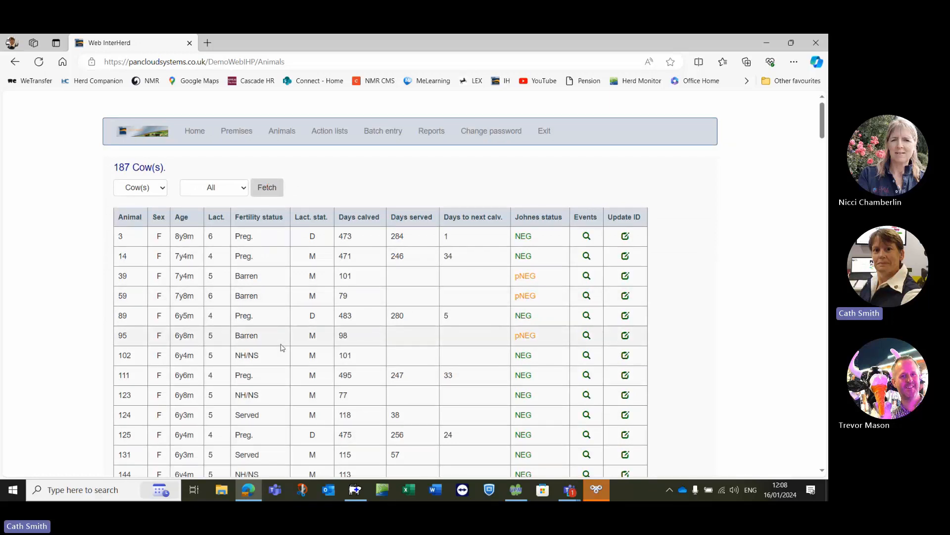
- Sort the full cow list by fertility status and look through the barren and unserved cows
scroll(281, 349, "down", 2)
scroll(279, 346, "up", 2)
left_click(253, 223)
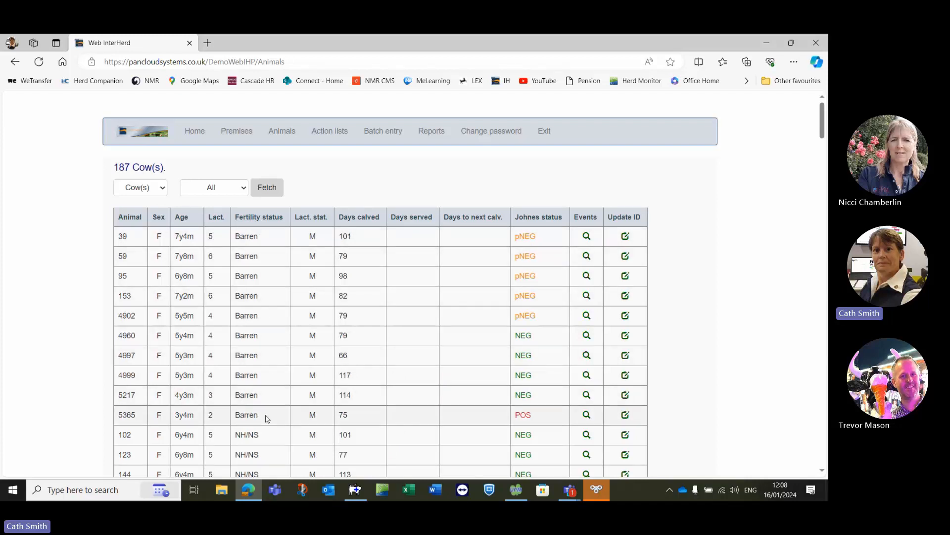
scroll(268, 415, "down", 1)
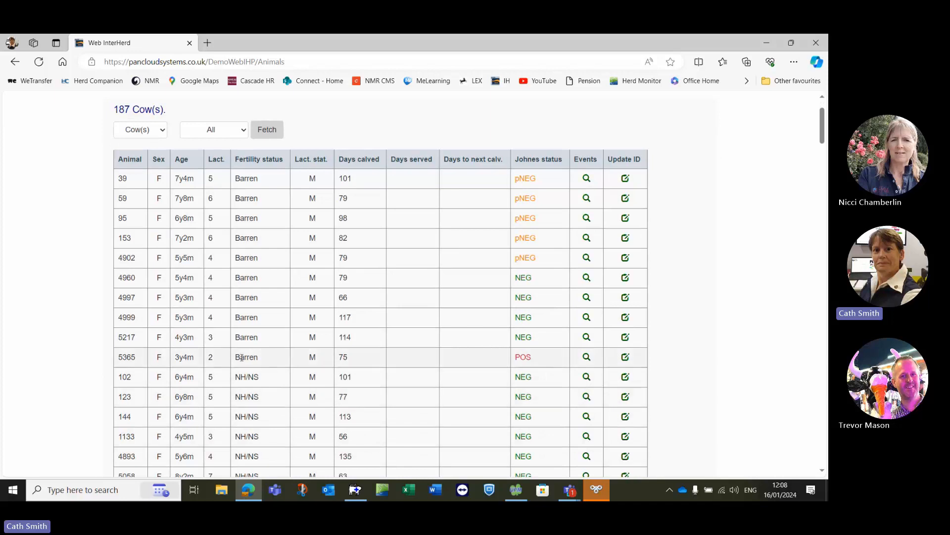
scroll(242, 355, "up", 1)
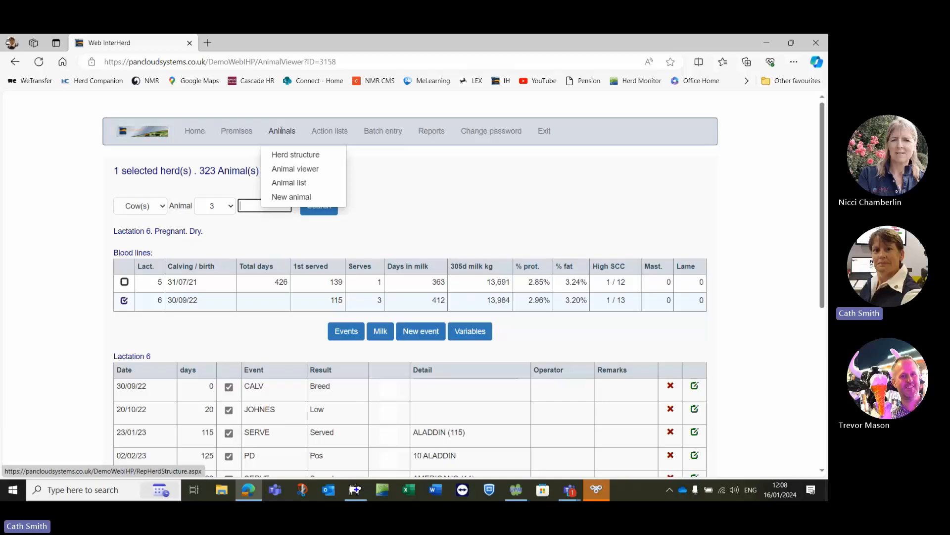
- View the blank entry form for a new animal and leave it without saving
mouse_move(273, 139)
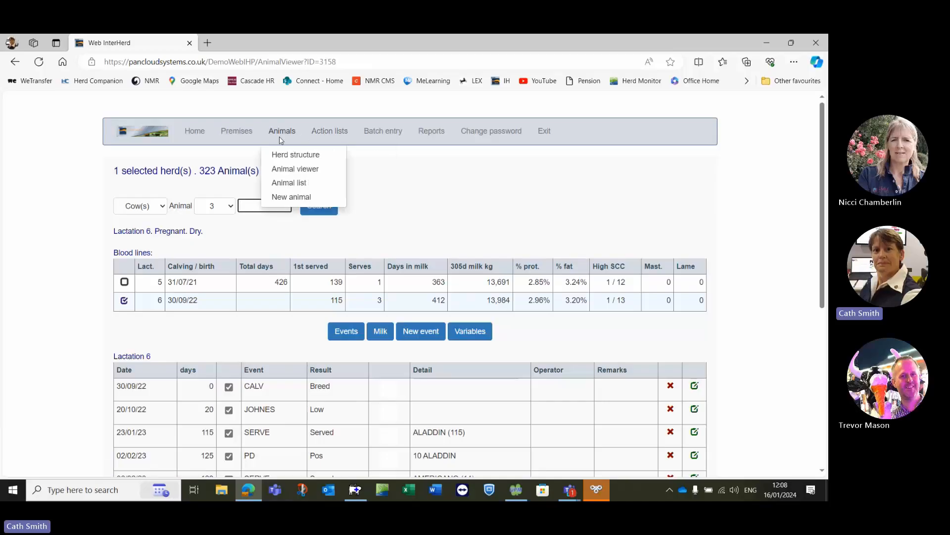
left_click(303, 197)
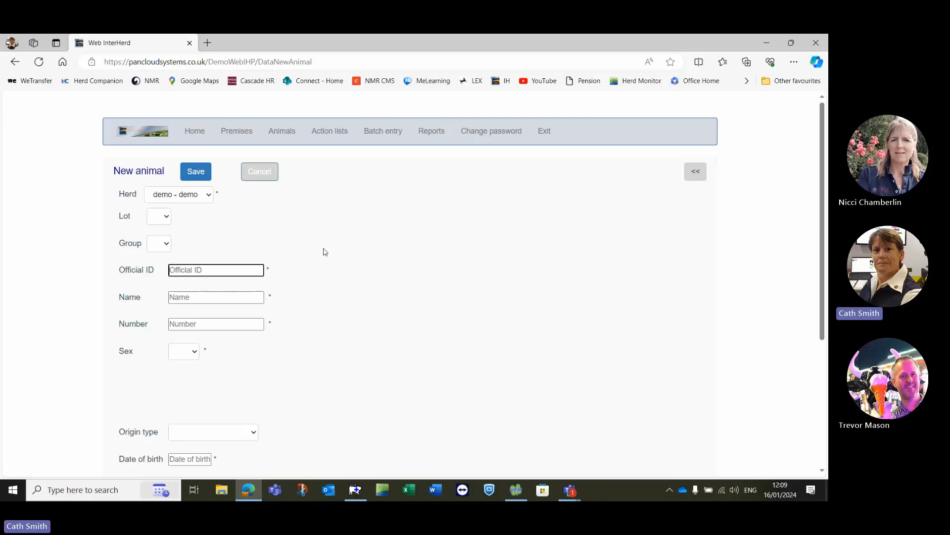
left_click(260, 174)
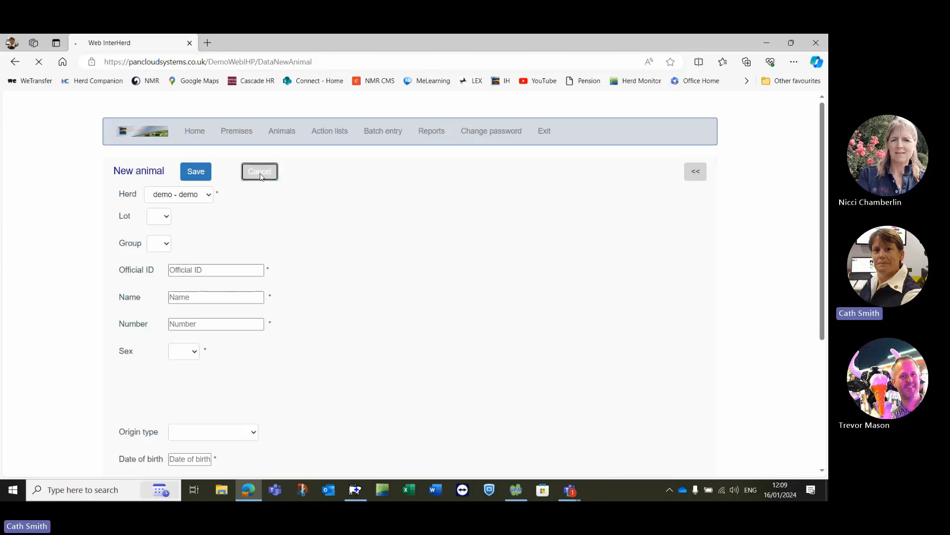
- Fetch the cows with animal events due in the next 7 days and look through the list
mouse_move(335, 131)
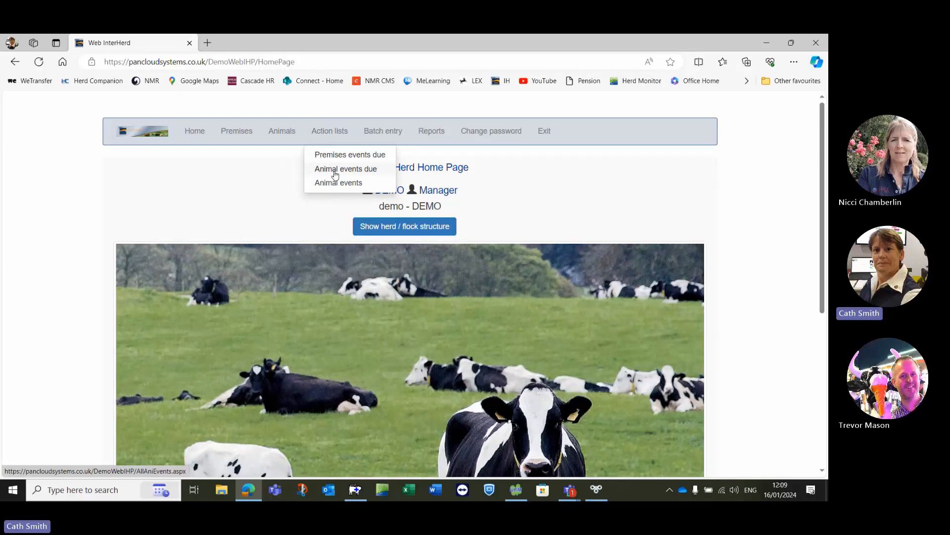
left_click(335, 174)
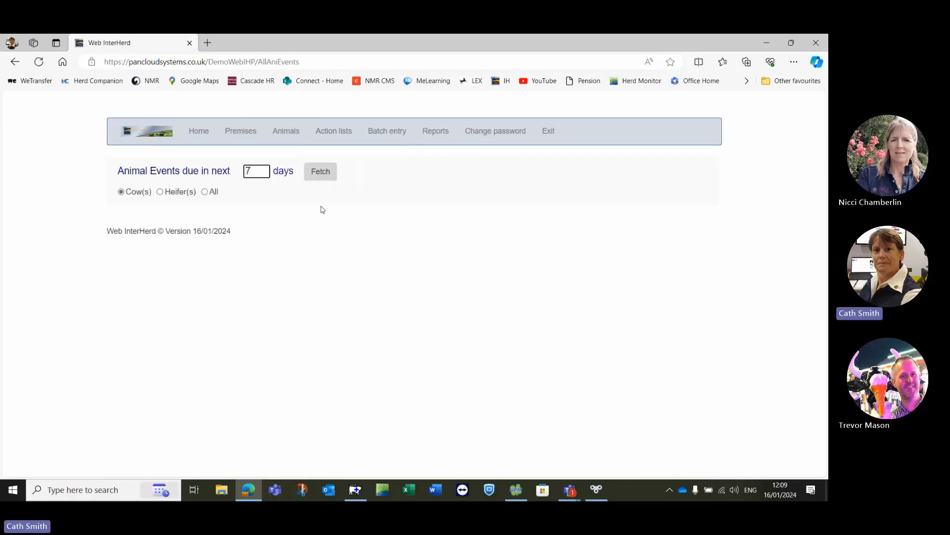
left_click(319, 173)
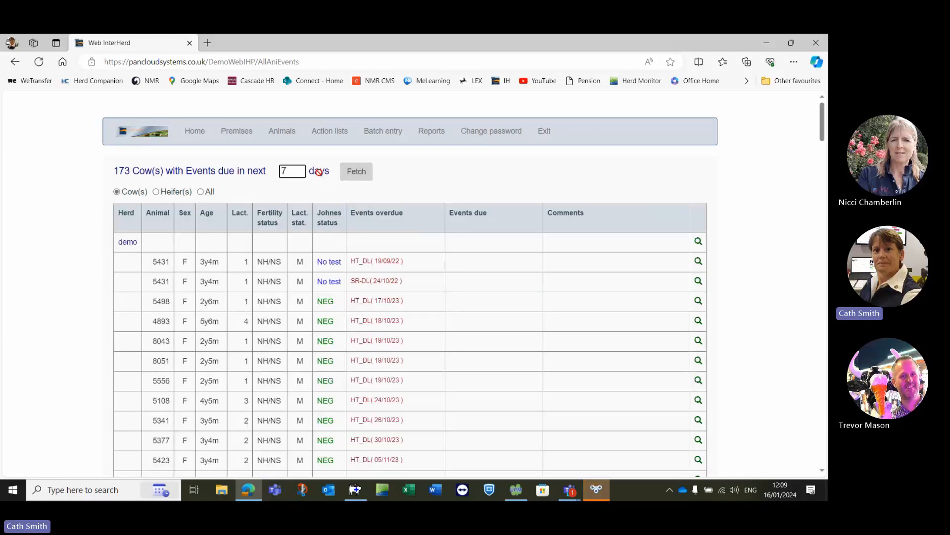
scroll(419, 260, "down", 6)
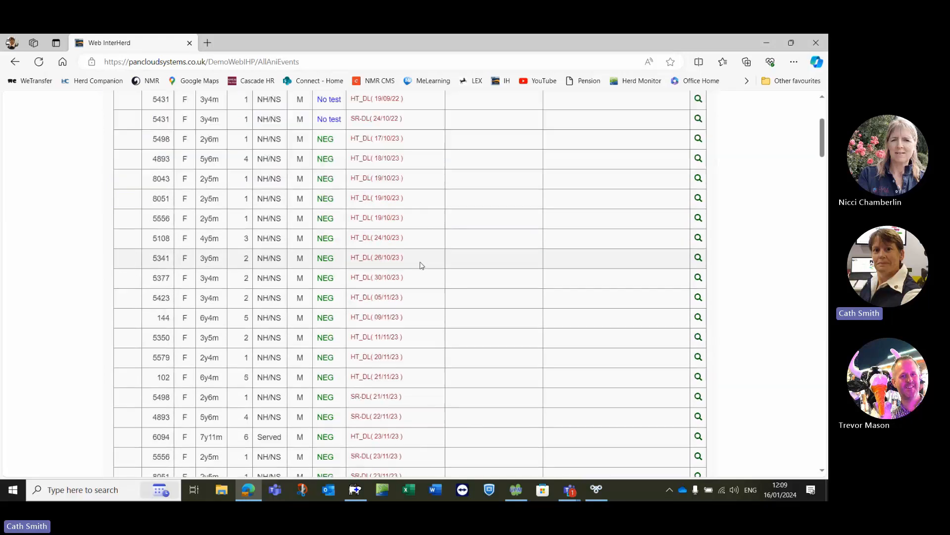
scroll(420, 266, "up", 6)
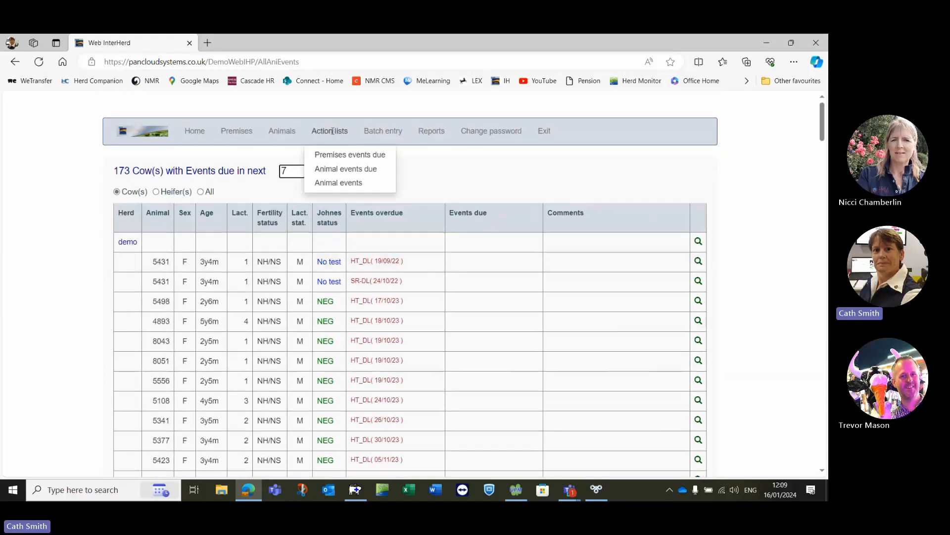
- Display the to-calve action list, sort it by next calving date in both directions, and re-sort it by animal number
mouse_move(342, 185)
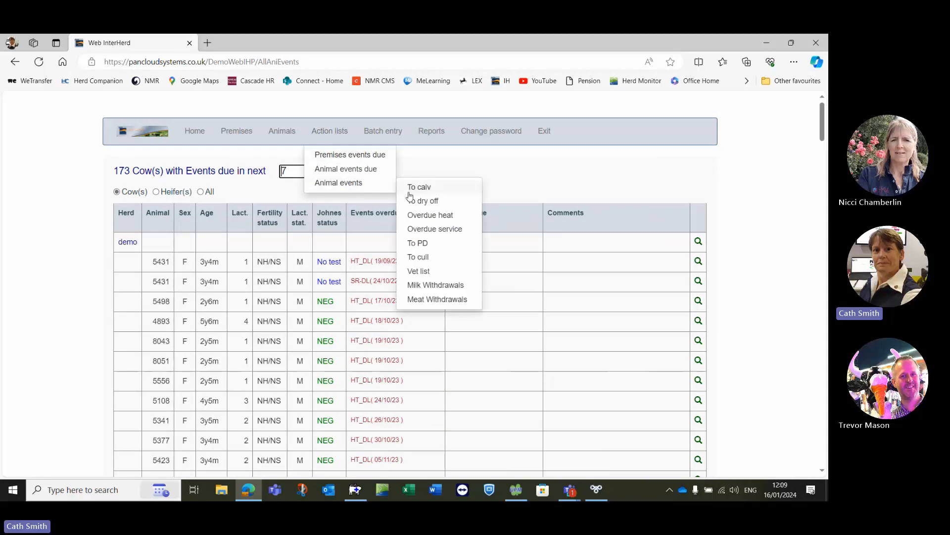
left_click(427, 191)
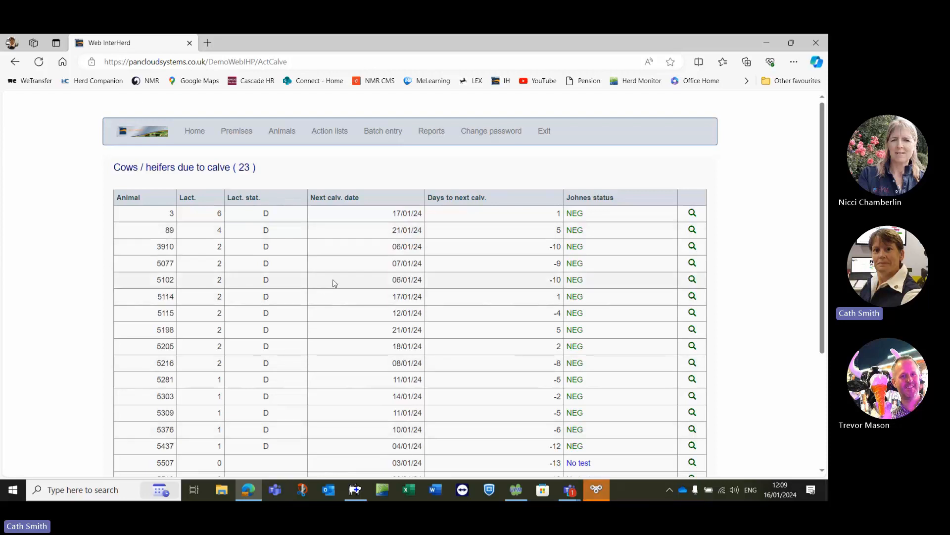
left_click(347, 197)
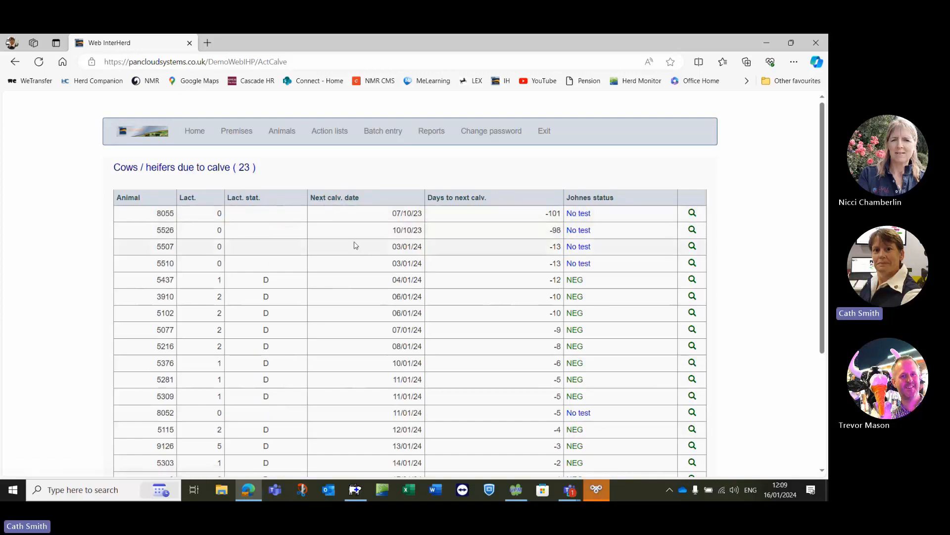
left_click(341, 199)
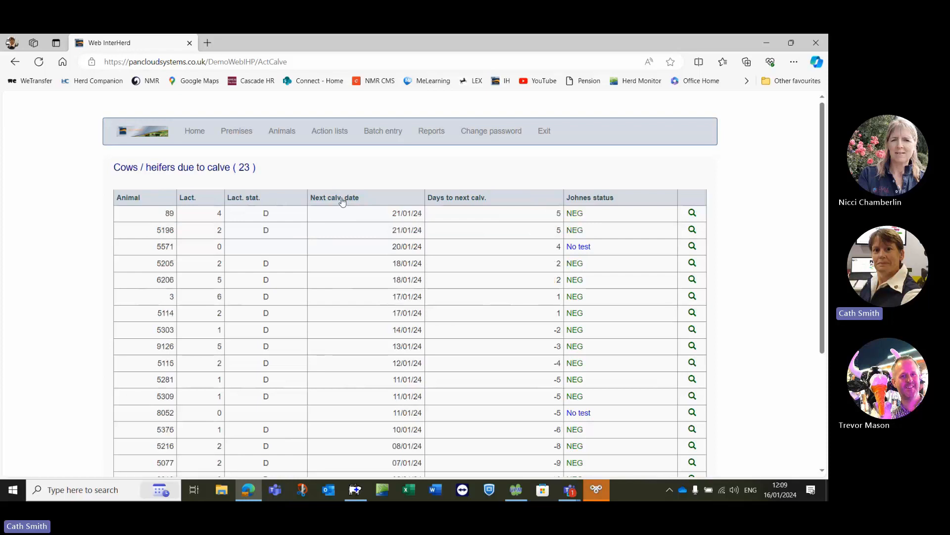
left_click(132, 201)
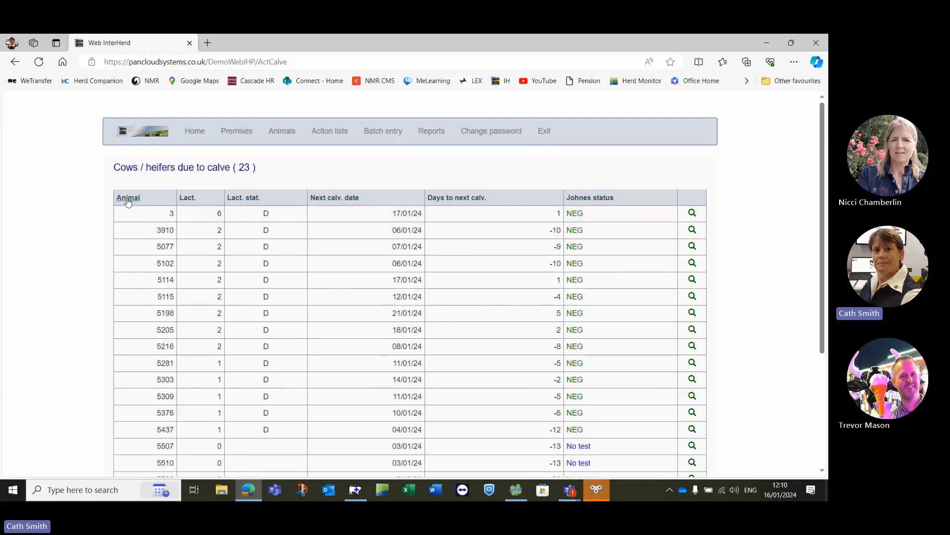
- View animal 3's record from the due-to-calve list and review its lactation 6 events
left_click(693, 213)
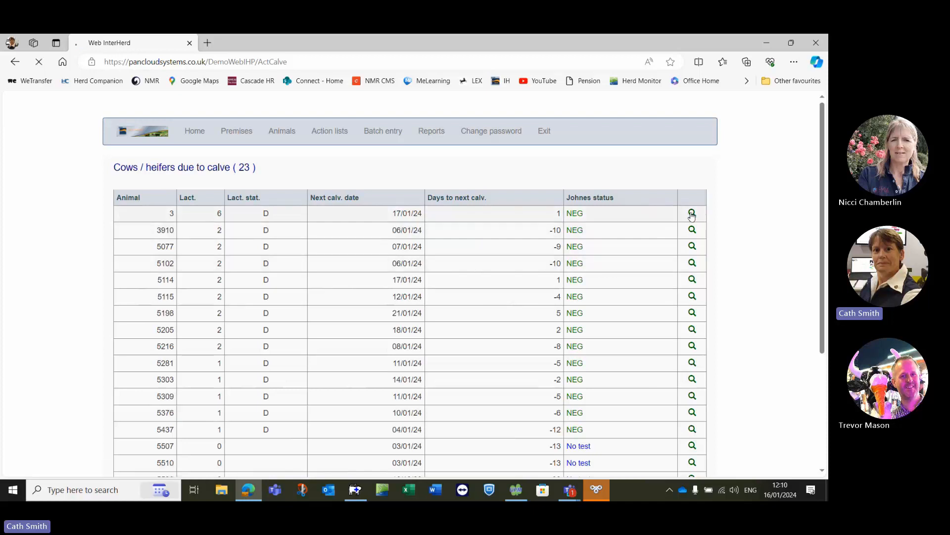
scroll(625, 233, "down", 5)
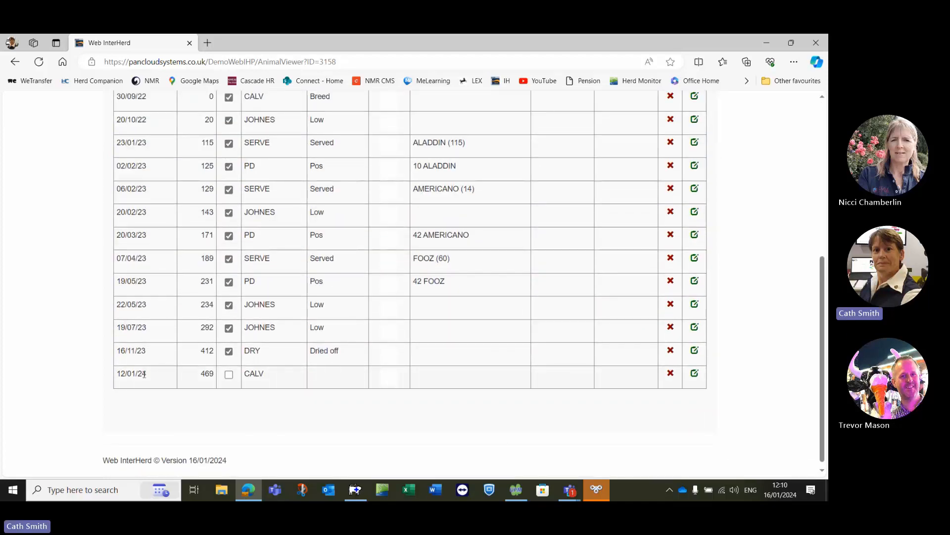
scroll(174, 360, "up", 2)
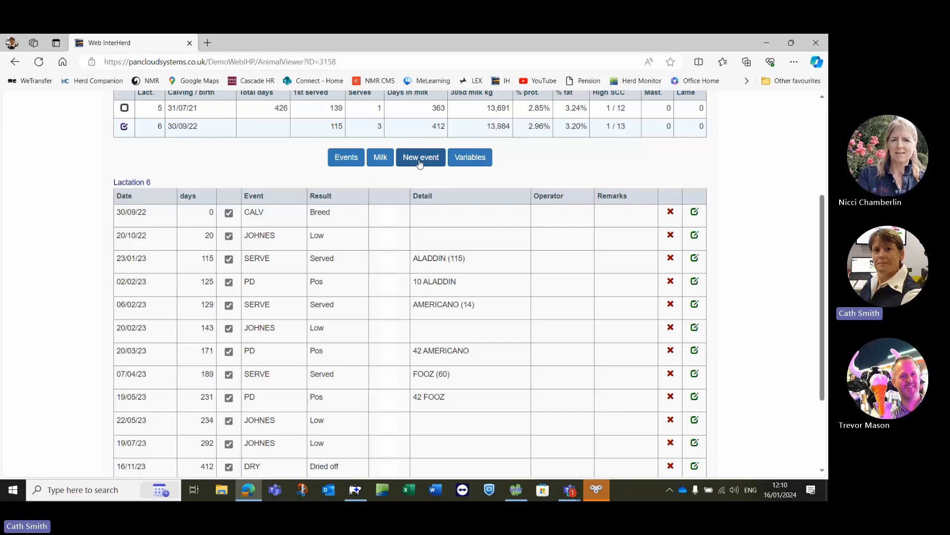
scroll(421, 169, "up", 3)
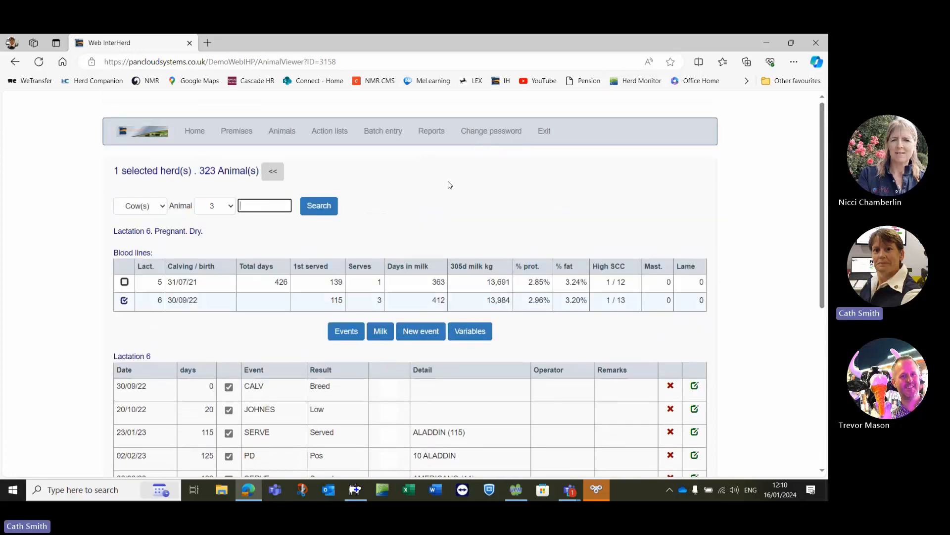
- Display the milk recordings report and show the individual cow results for the 18/12/23 recording
mouse_move(438, 129)
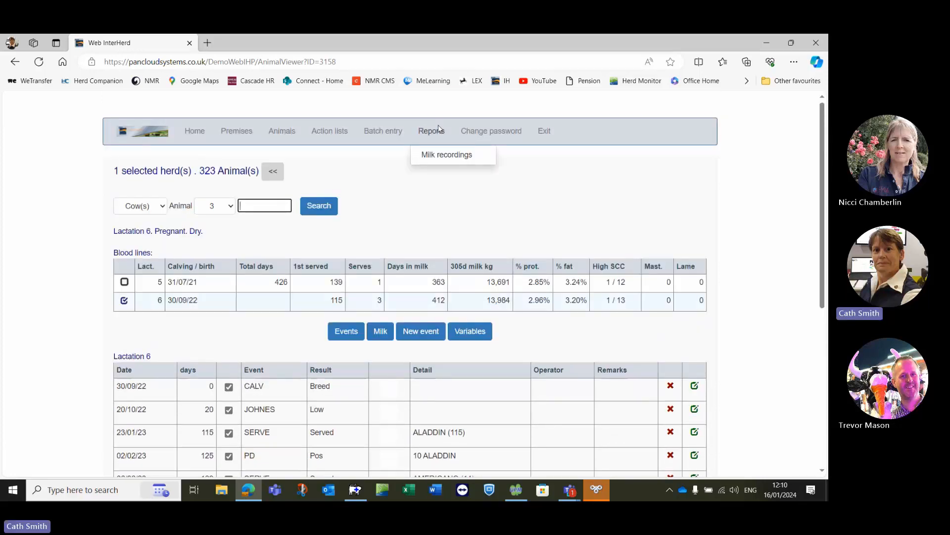
left_click(444, 158)
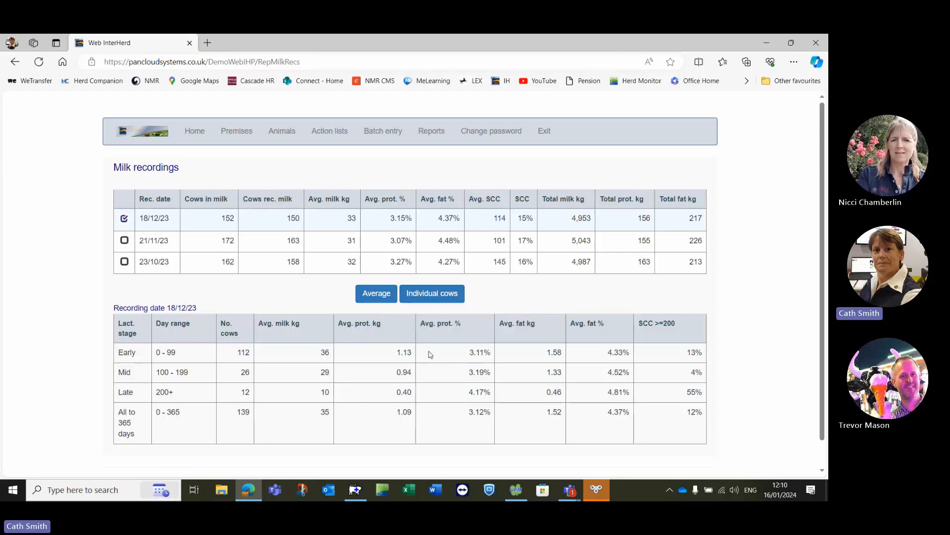
left_click(431, 294)
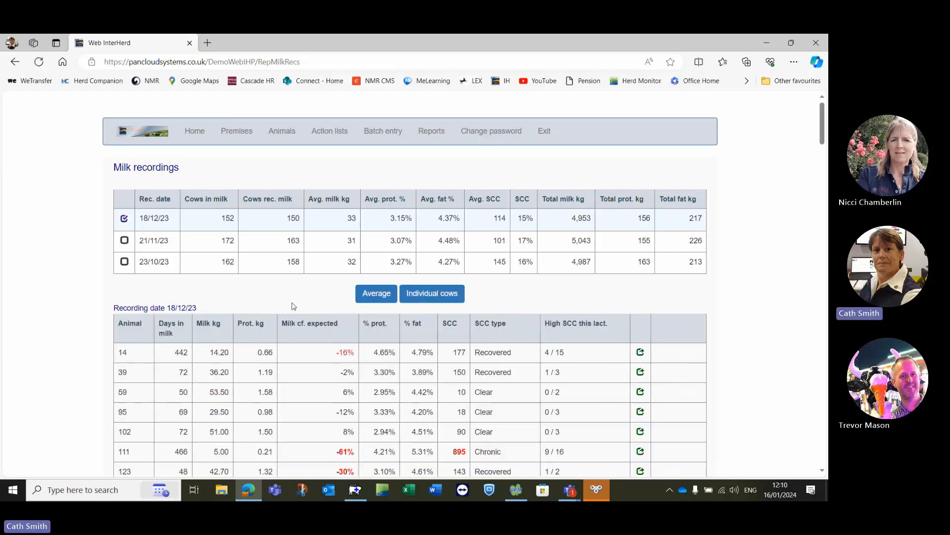
- Sort the individual cow results by SCC from highest to lowest and review the high-SCC cows
scroll(279, 292, "down", 1)
scroll(279, 292, "down", 2)
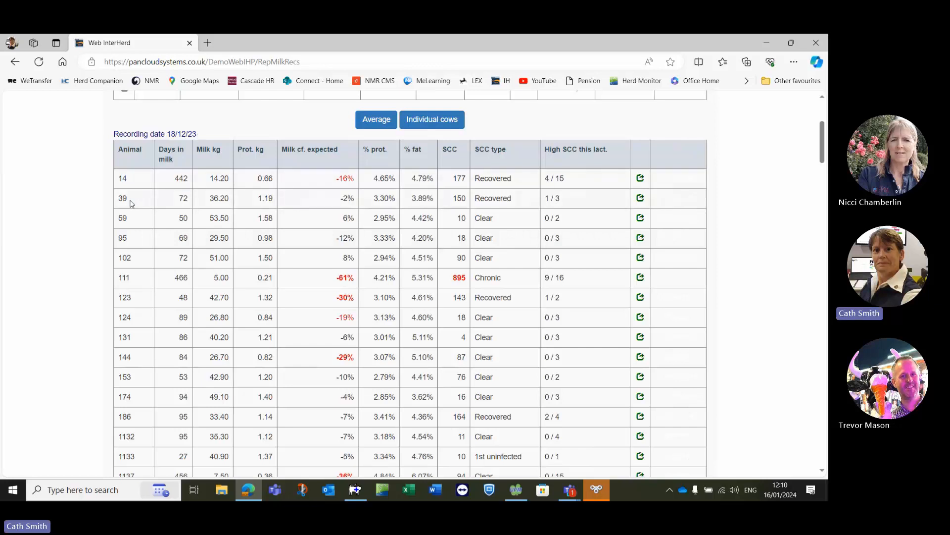
left_click(451, 151)
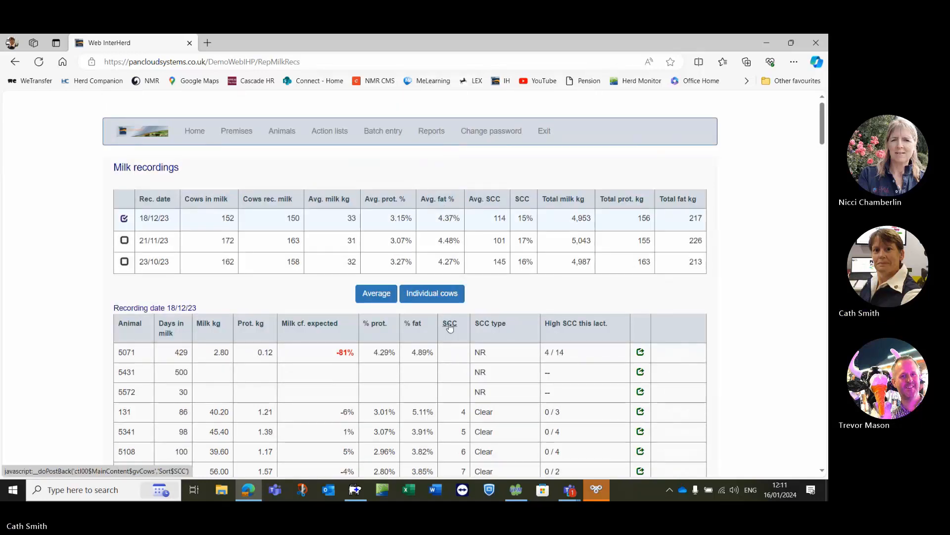
left_click(450, 327)
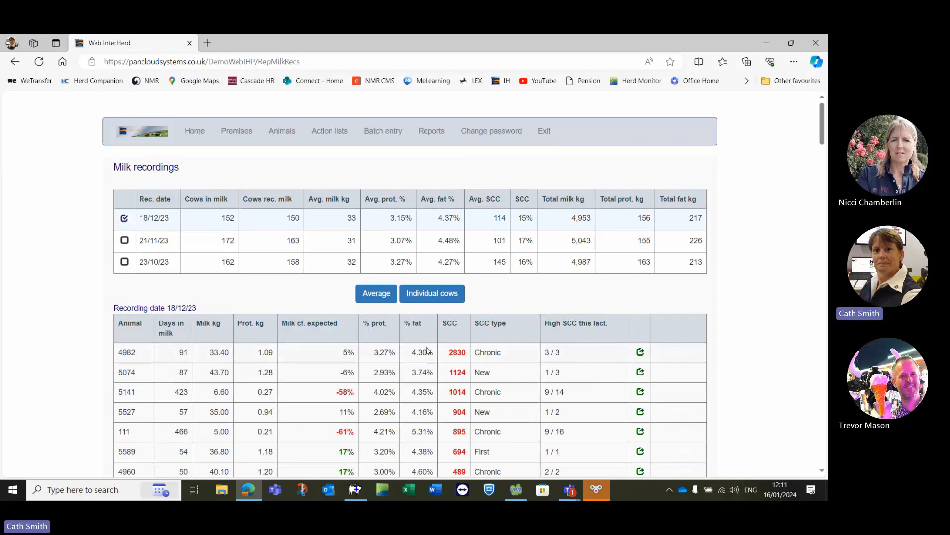
scroll(427, 350, "down", 2)
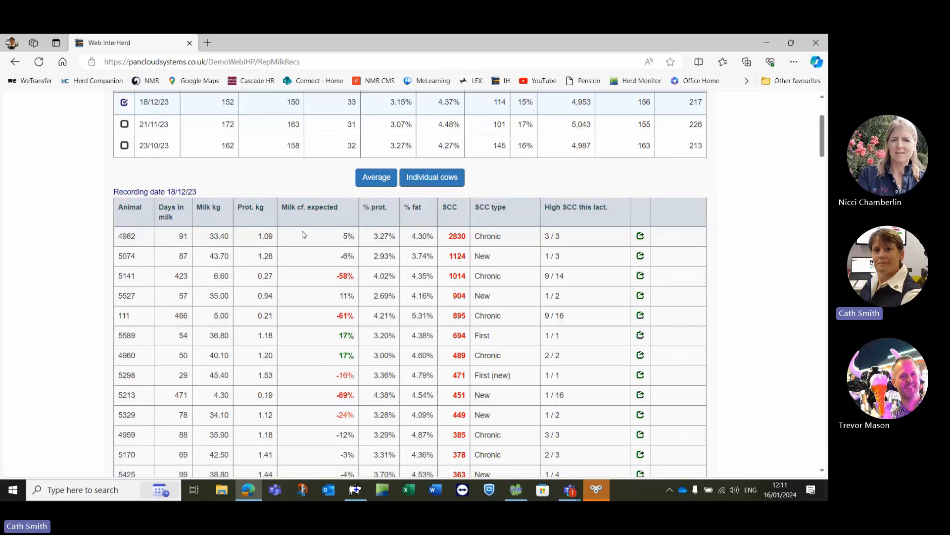
scroll(304, 234, "up", 3)
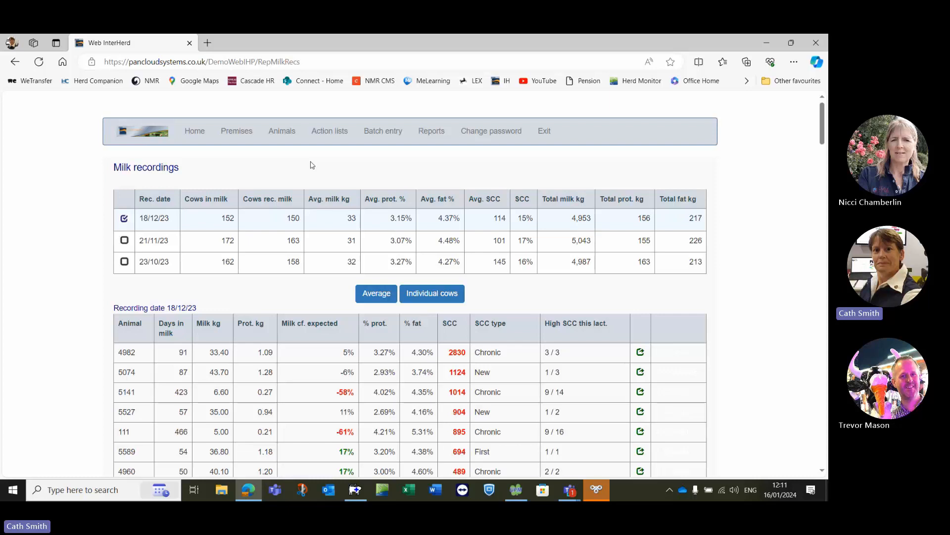
- Show the available batch entry options
mouse_move(384, 141)
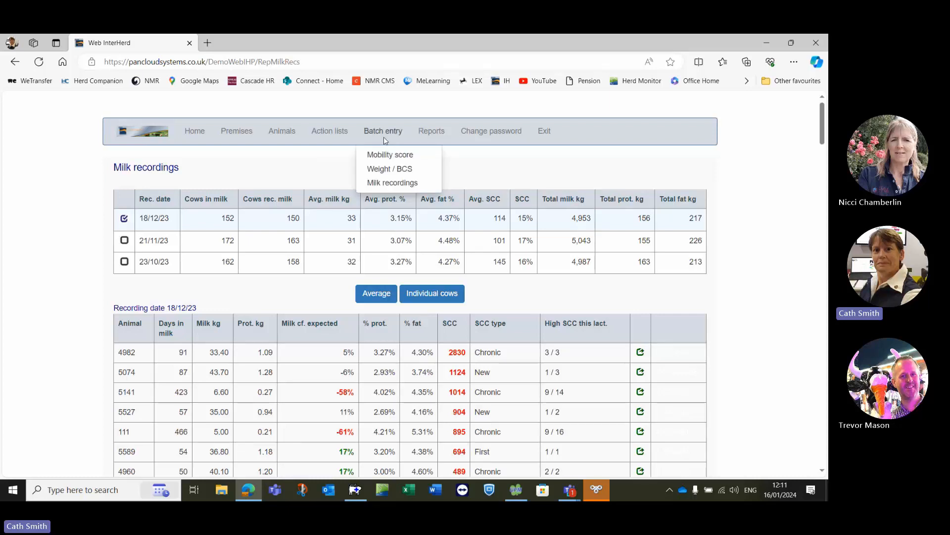